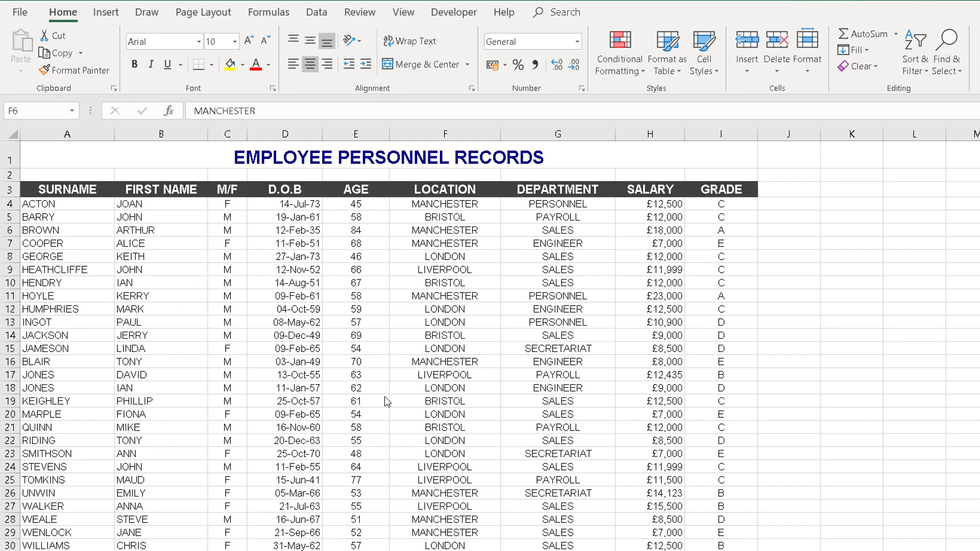
Look through the employee personnel records down to about row 94 and return to the heading rows
scroll(345, 321, down, 13)
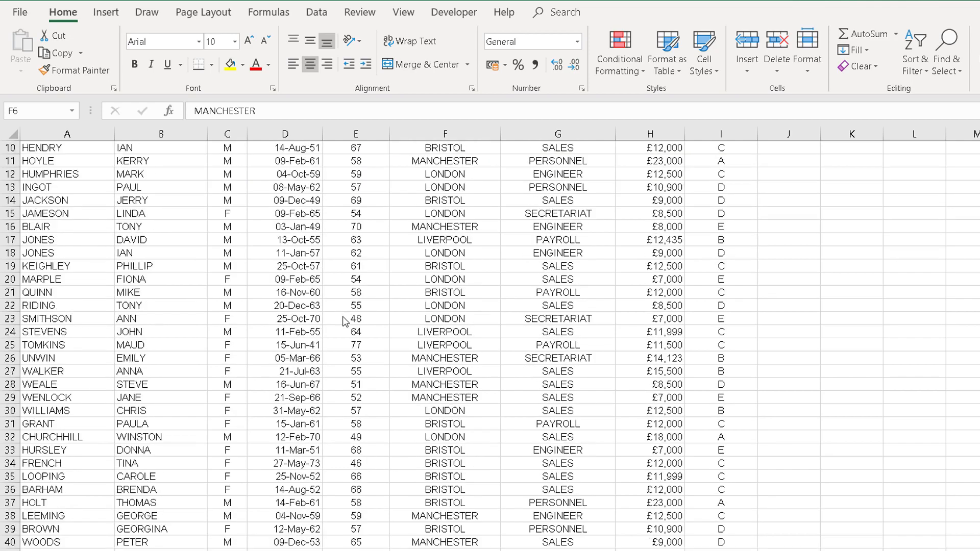
scroll(345, 322, down, 13)
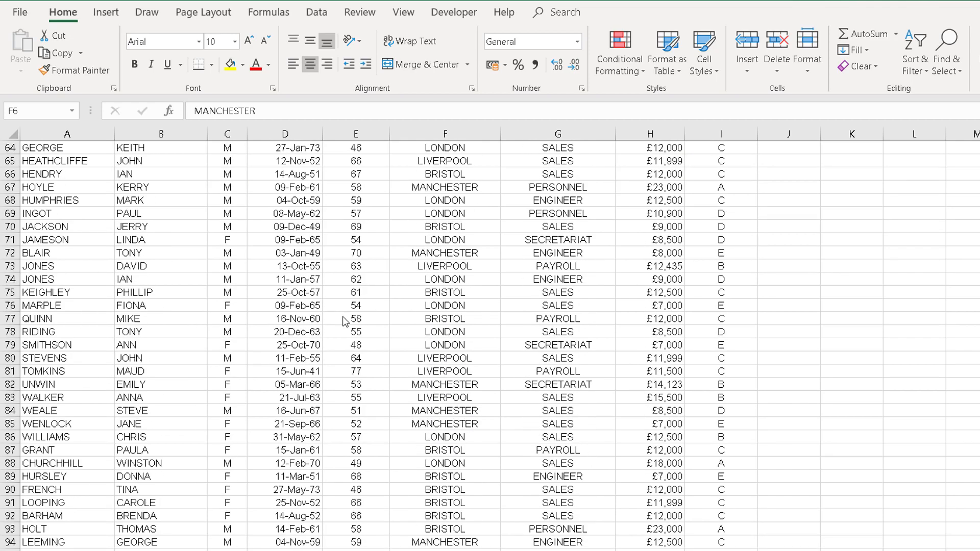
scroll(345, 322, up, 7)
scroll(345, 321, up, 19)
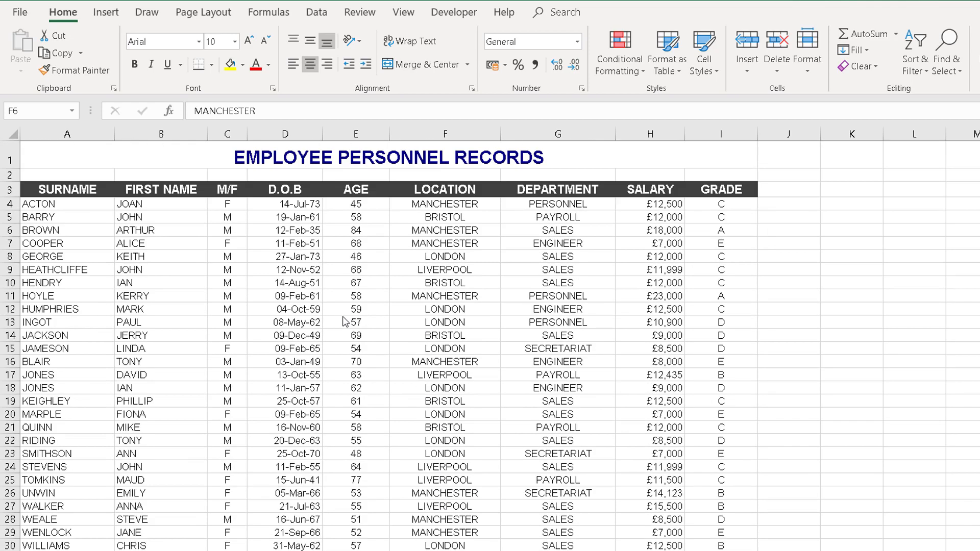
Open the print preview of the active sheet and page through it to examine how the columns split across pages
click(306, 271)
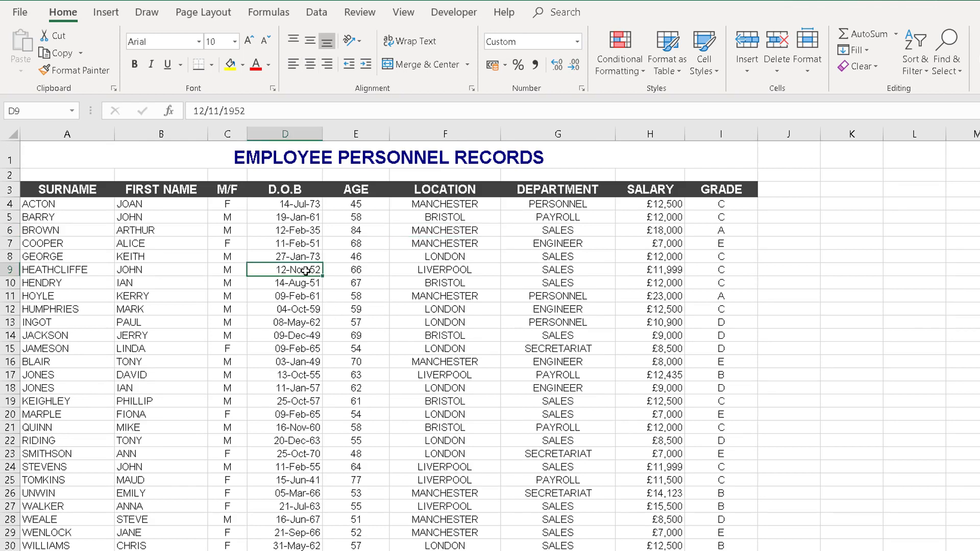
key(ctrl+p)
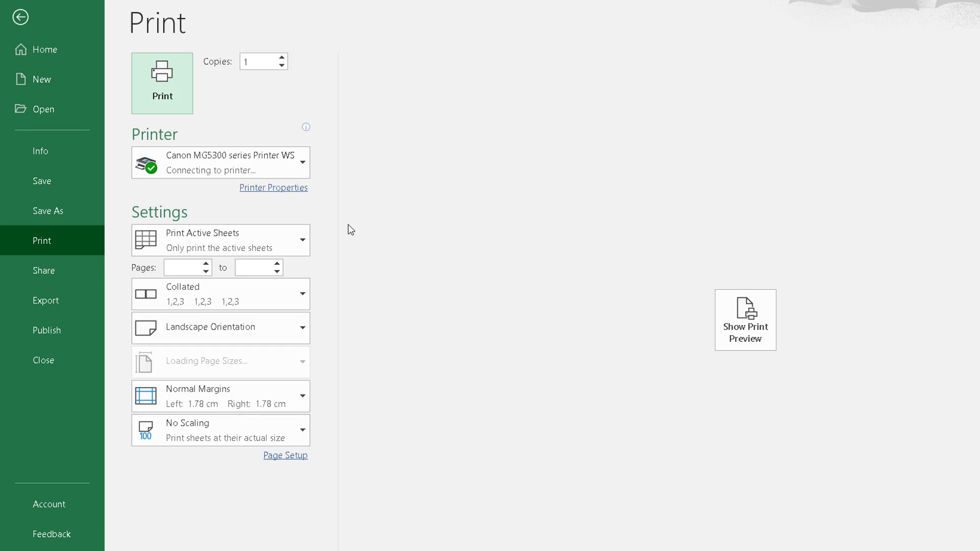
click(742, 332)
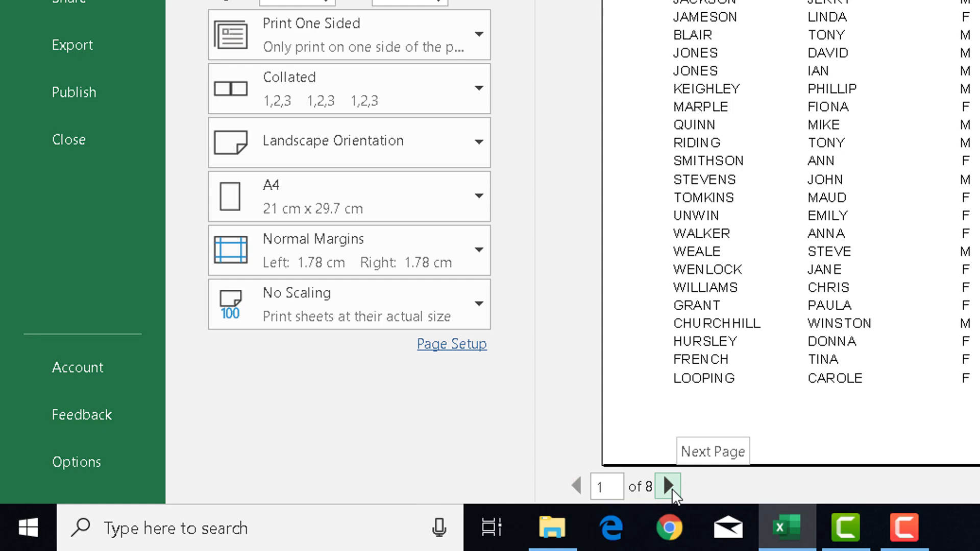
click(669, 487)
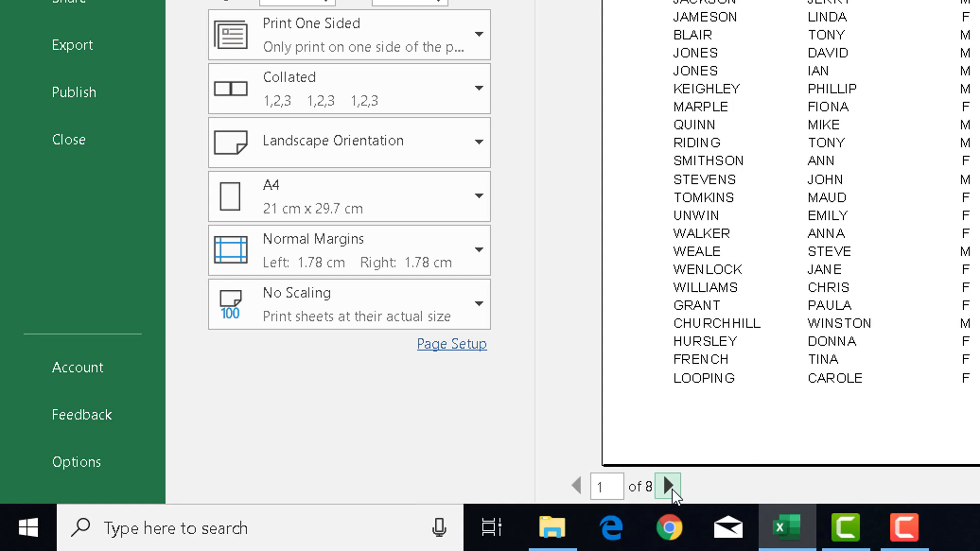
click(668, 486)
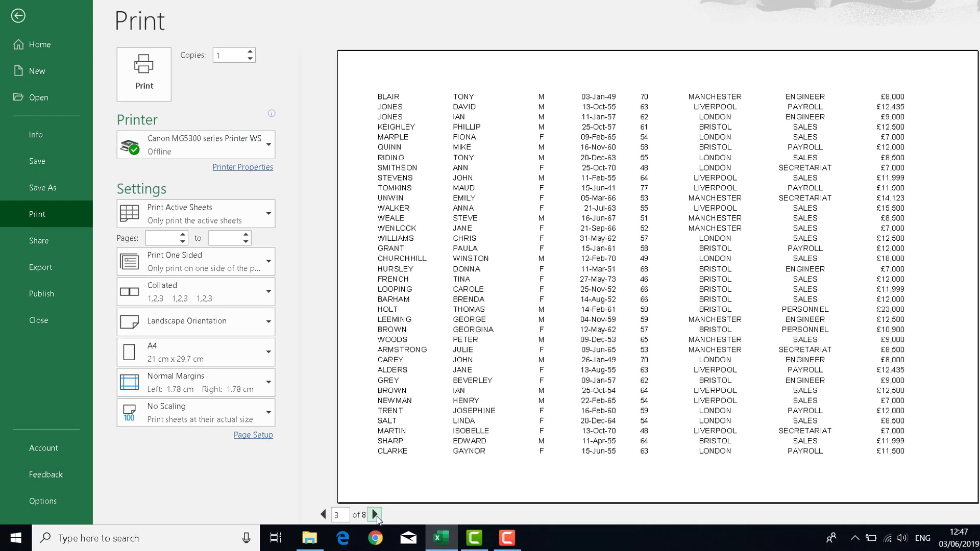
click(668, 486)
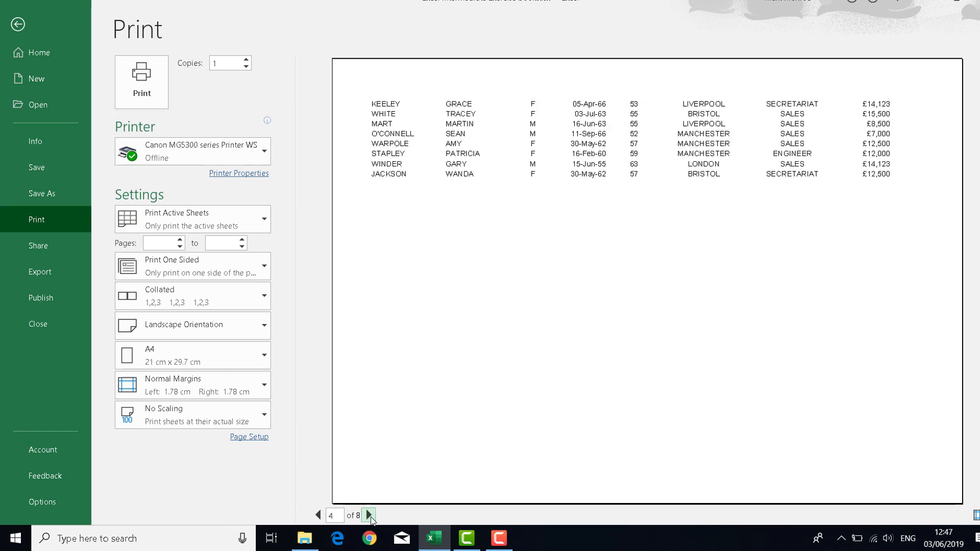
click(369, 516)
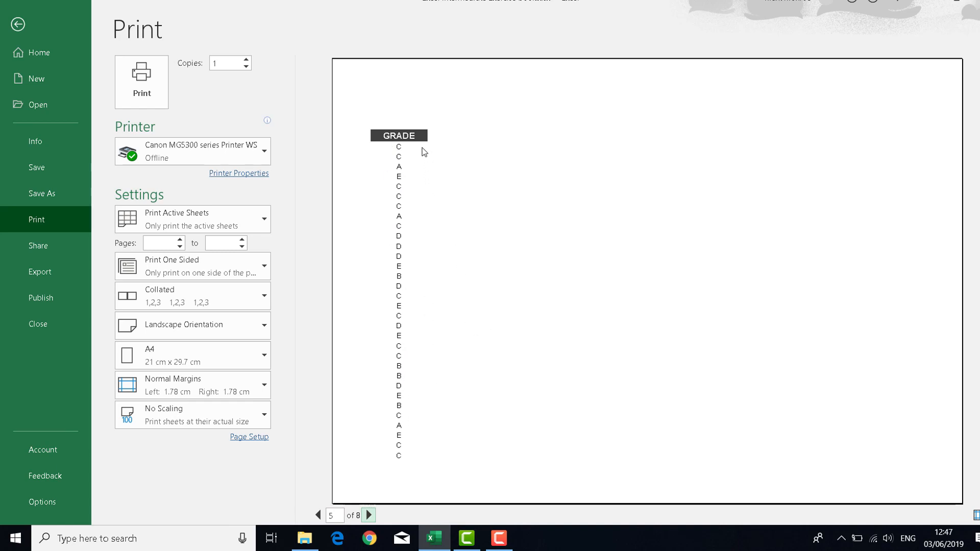
click(369, 516)
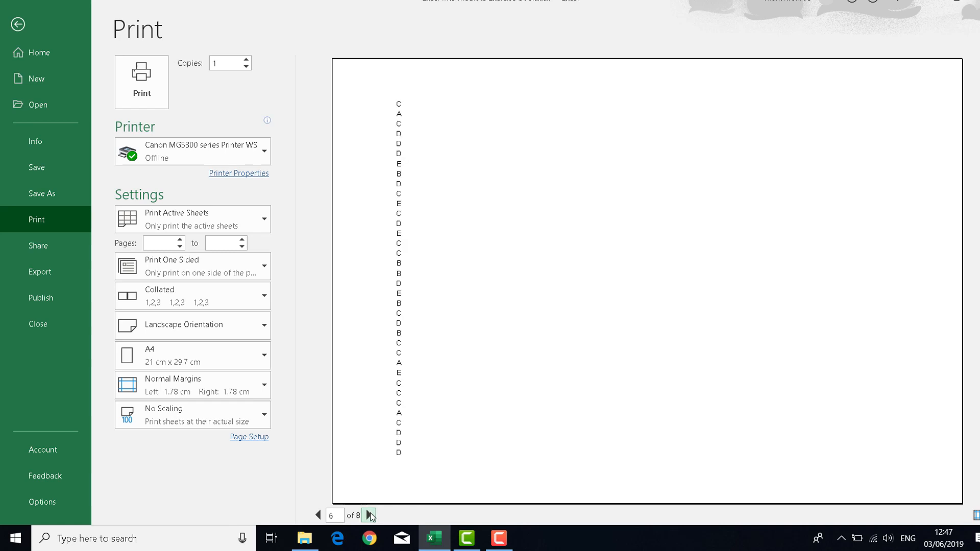
click(369, 516)
click(318, 516)
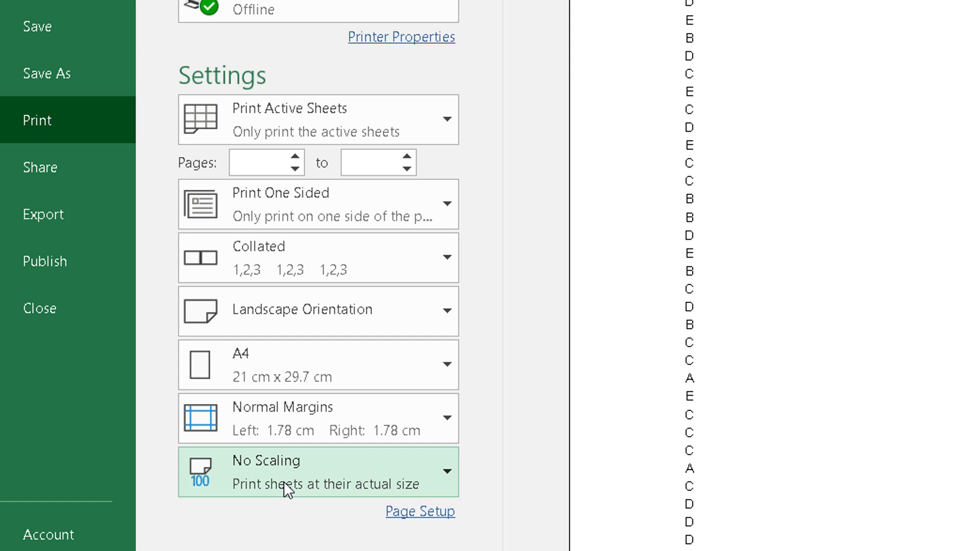
Scale the printout with Fit All Columns on One Page and check the preview back to page 1 before returning to the worksheet
click(320, 476)
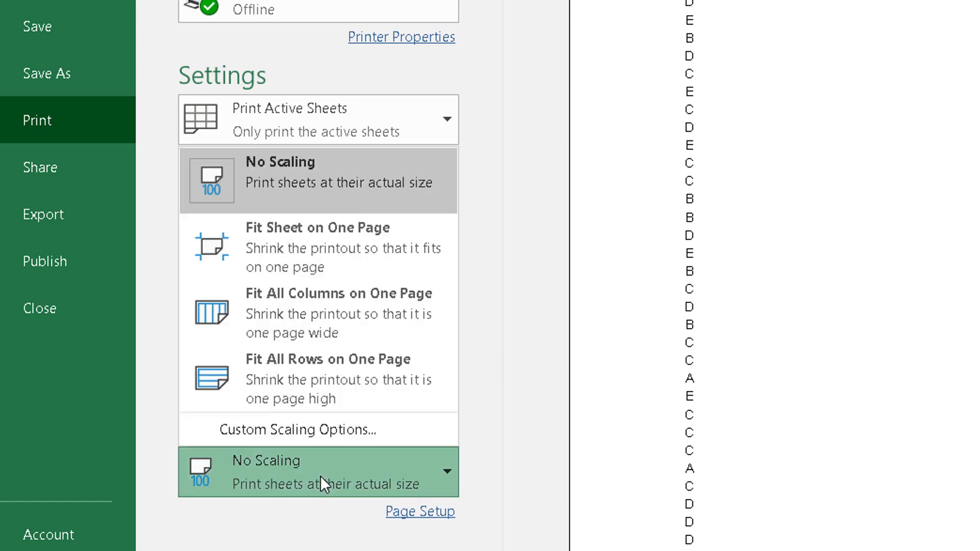
click(326, 314)
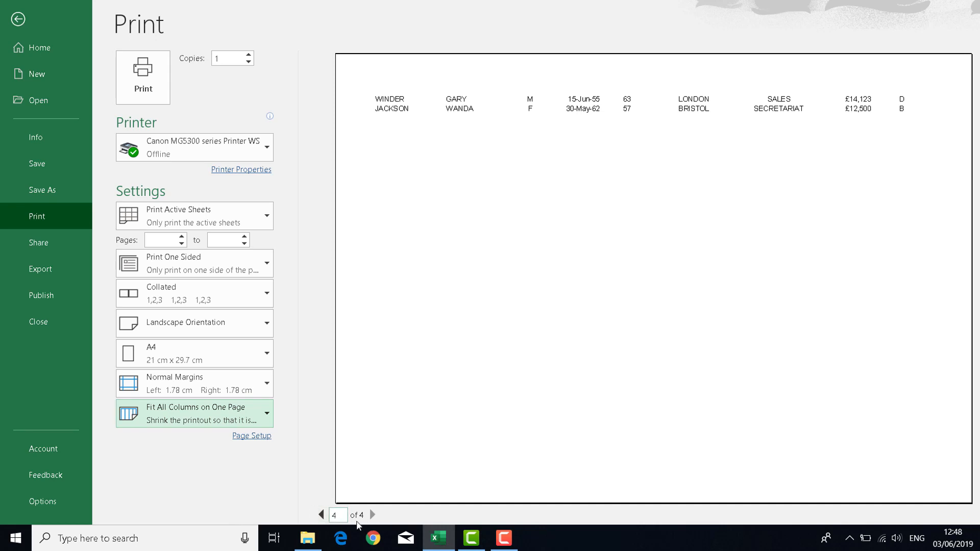
click(322, 515)
click(321, 516)
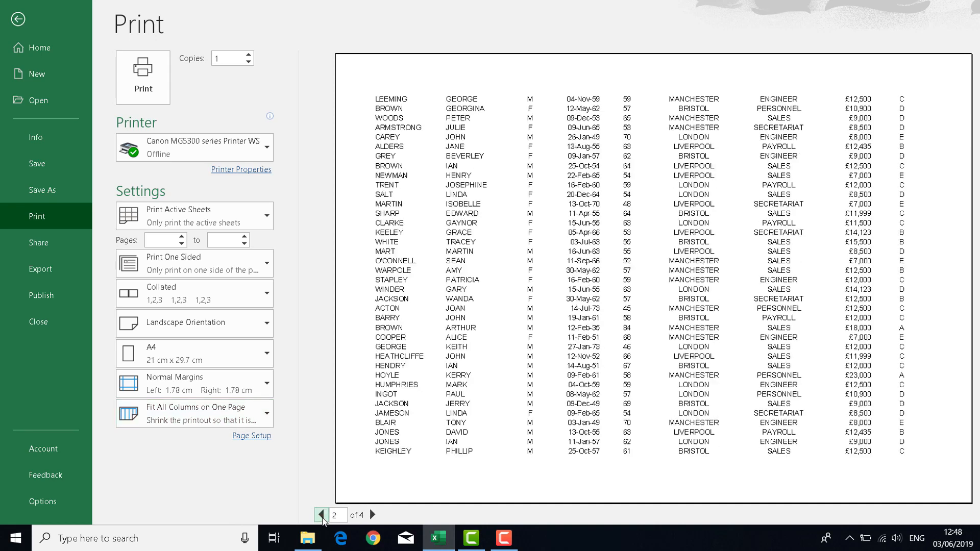
click(321, 516)
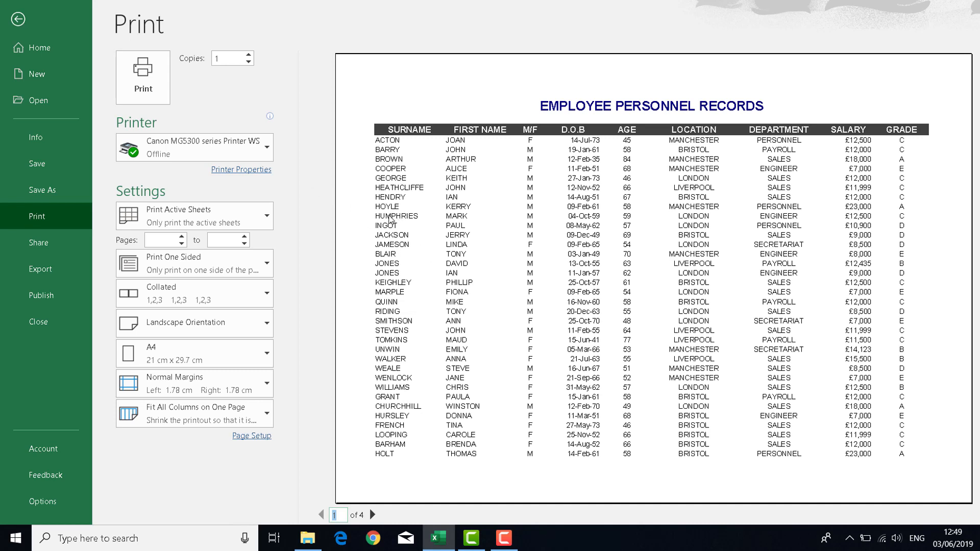
key(Escape)
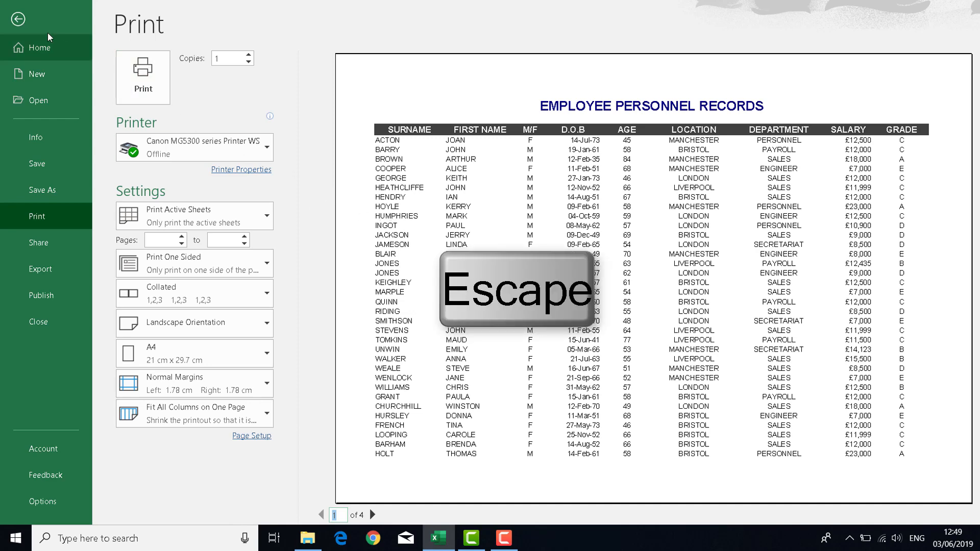
click(18, 20)
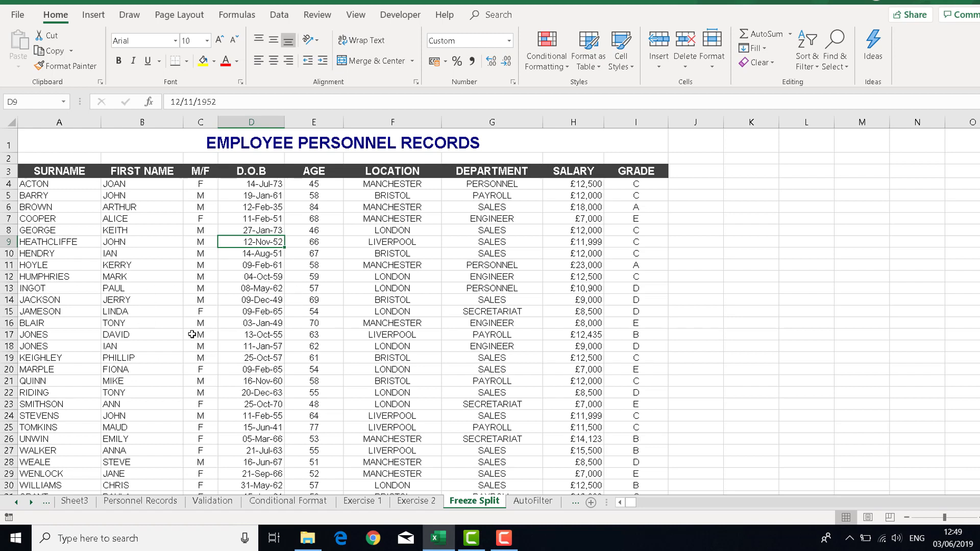
Insert a horizontal page break above row 21 of the employee records, starting from cell A21
scroll(179, 339, down, 3)
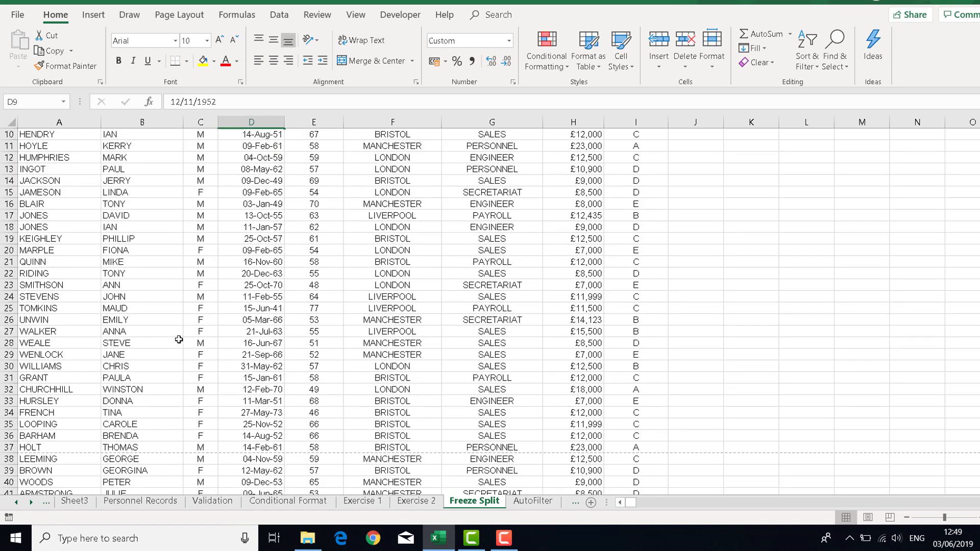
scroll(179, 340, up, 3)
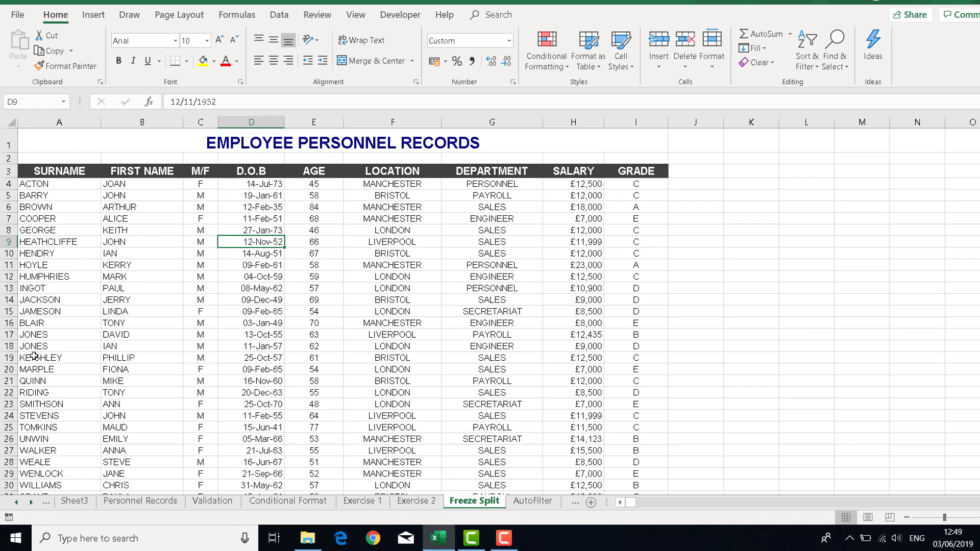
click(34, 373)
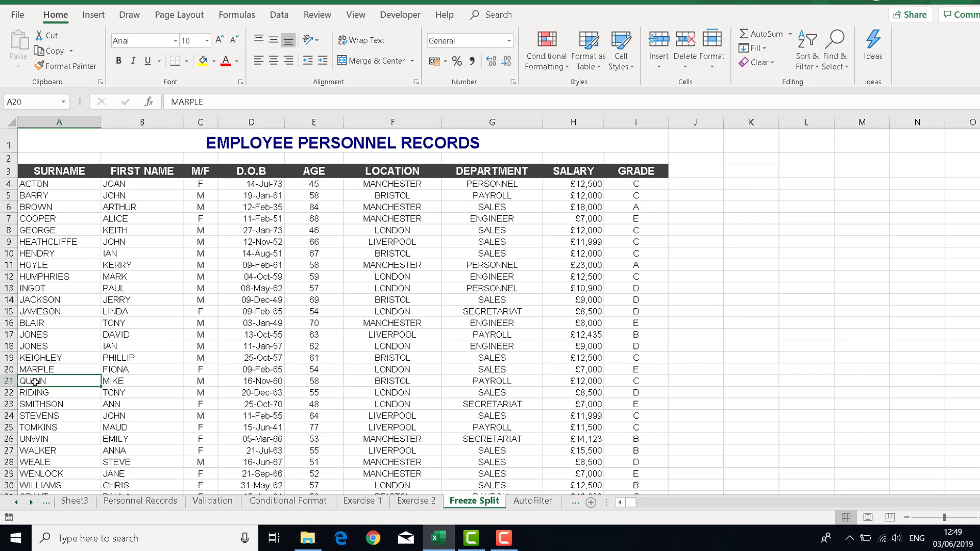
click(34, 383)
click(175, 15)
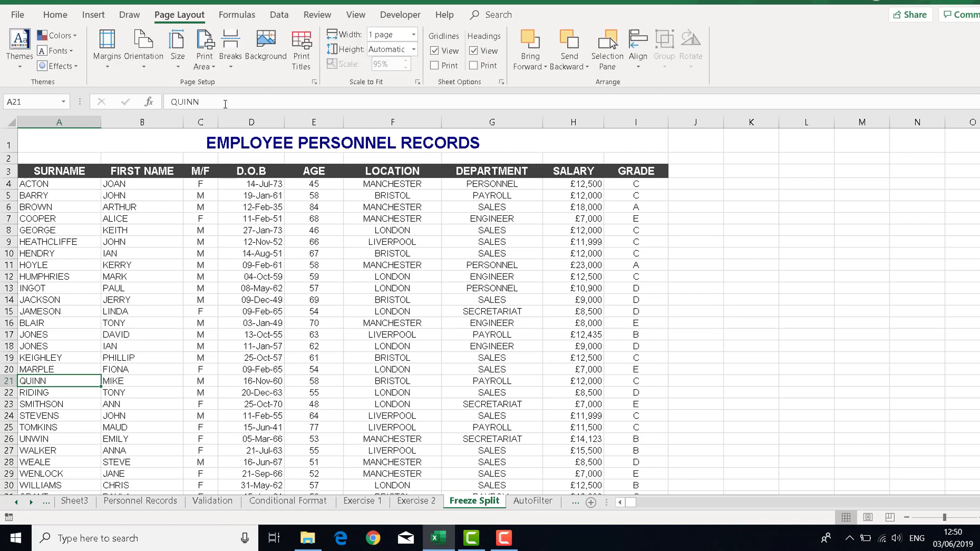
click(233, 48)
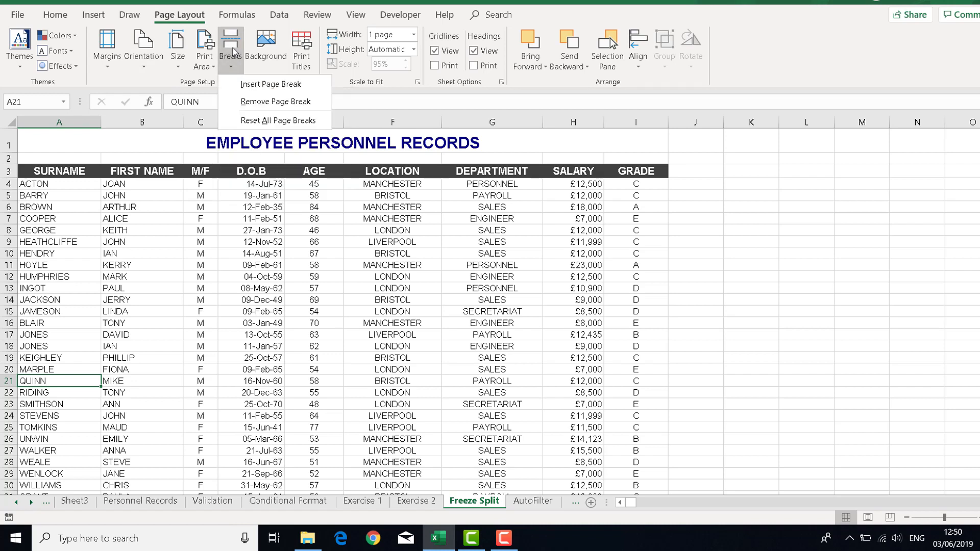
click(250, 86)
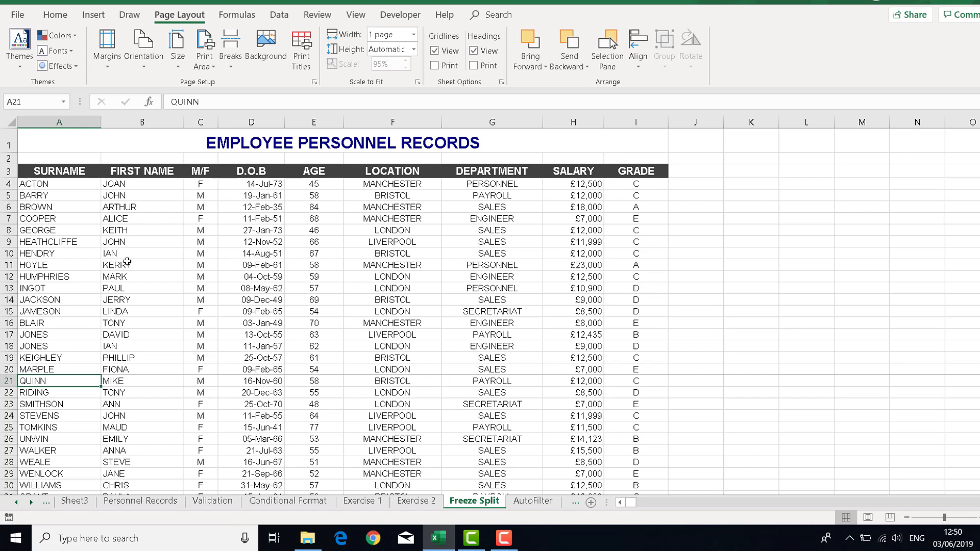
Insert another page break above row 41, with cell A41 as the start of the new page
scroll(124, 270, down, 6)
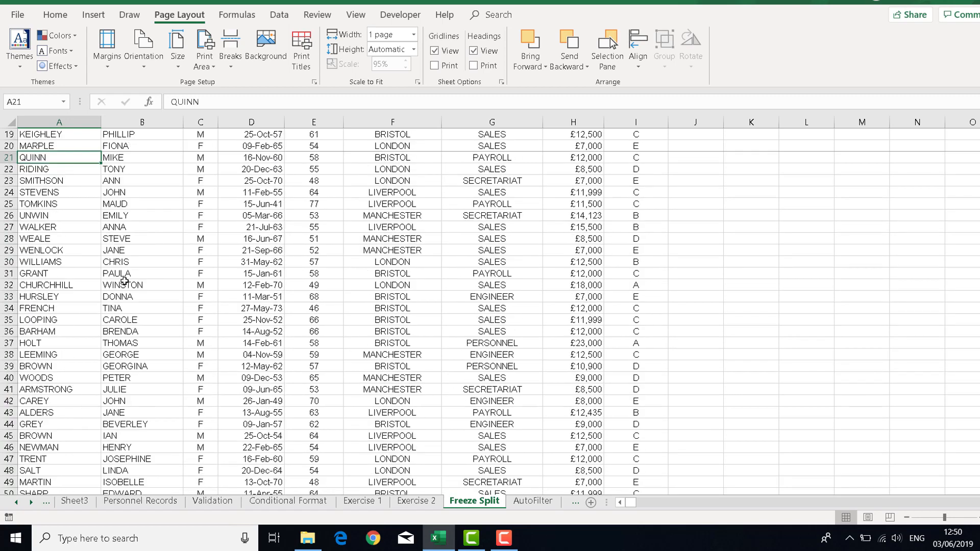
scroll(103, 334, down, 1)
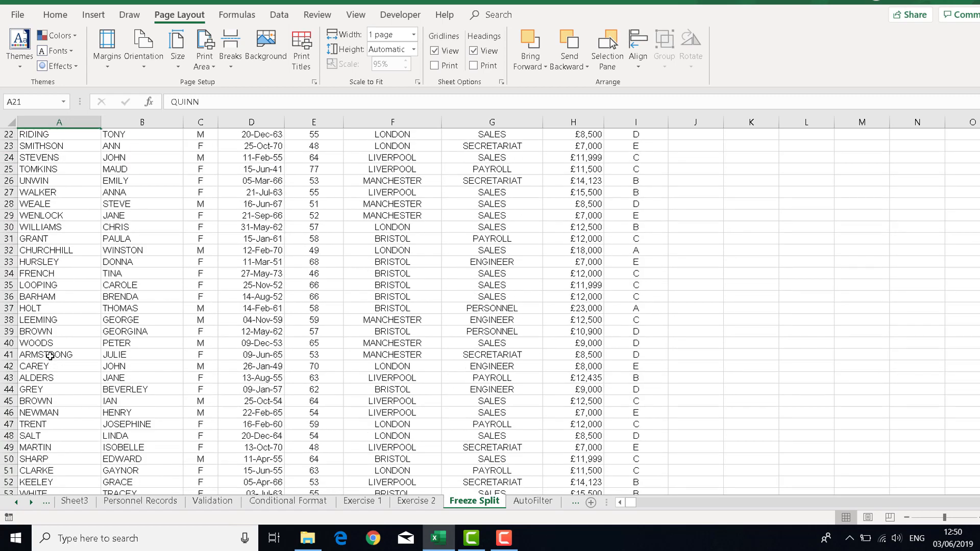
click(50, 356)
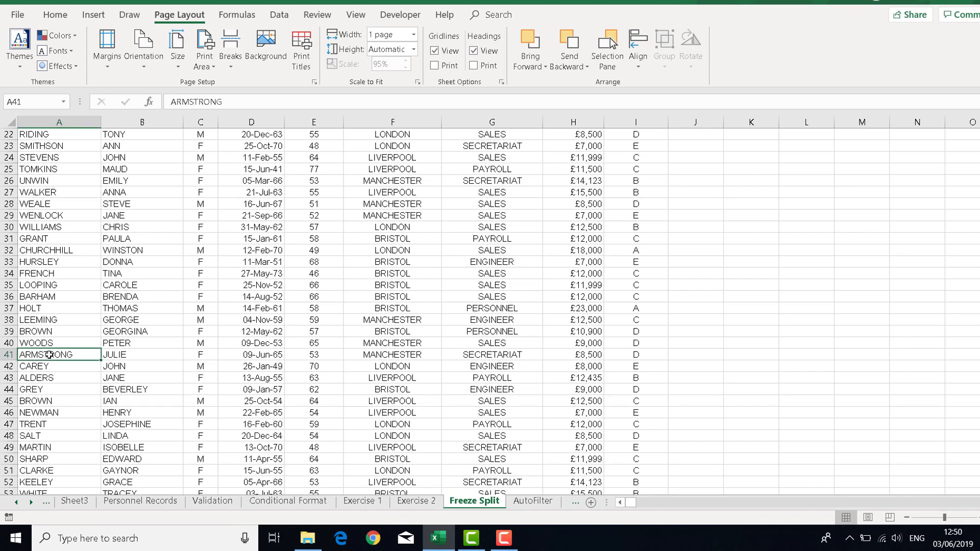
click(230, 75)
click(249, 91)
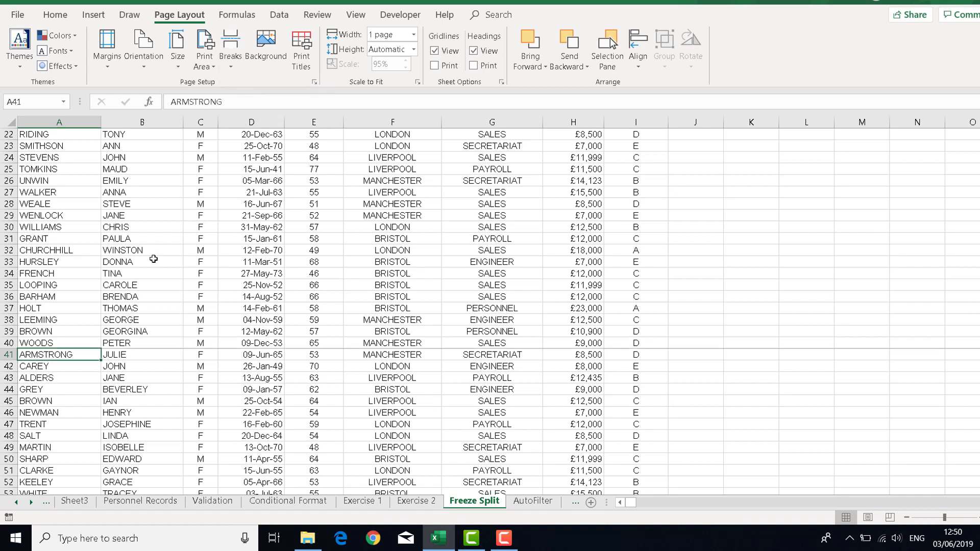
Insert a page break above row 61, with cell A61 as the start of the new page
scroll(147, 260, down, 7)
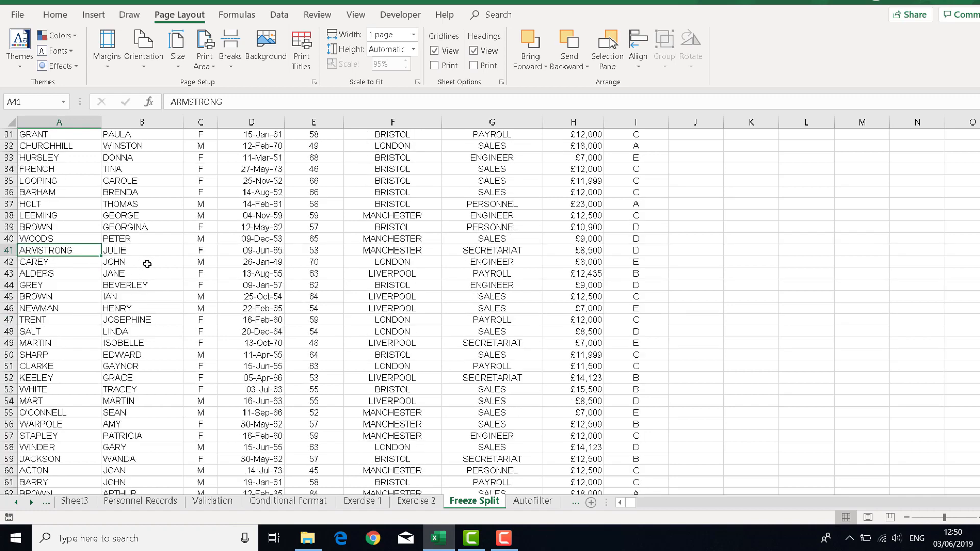
click(43, 344)
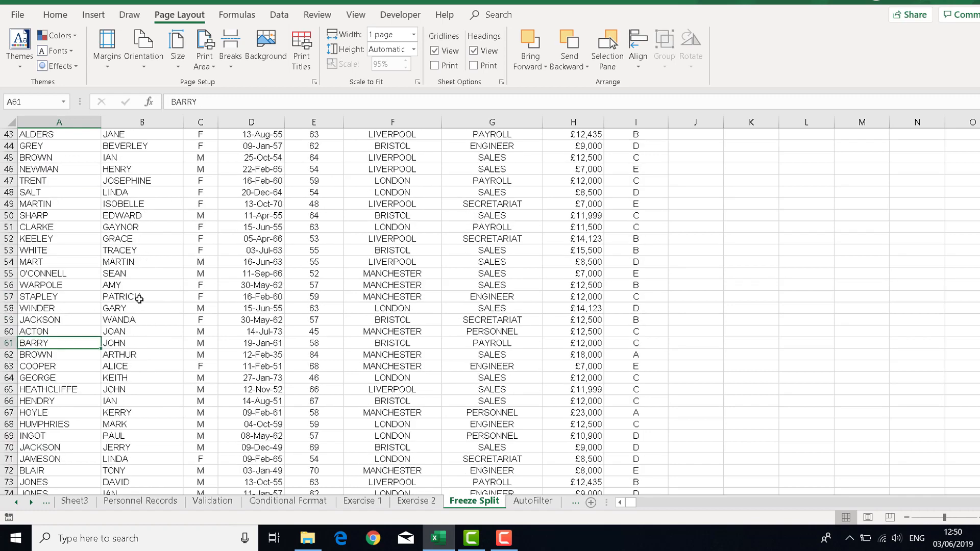
click(231, 56)
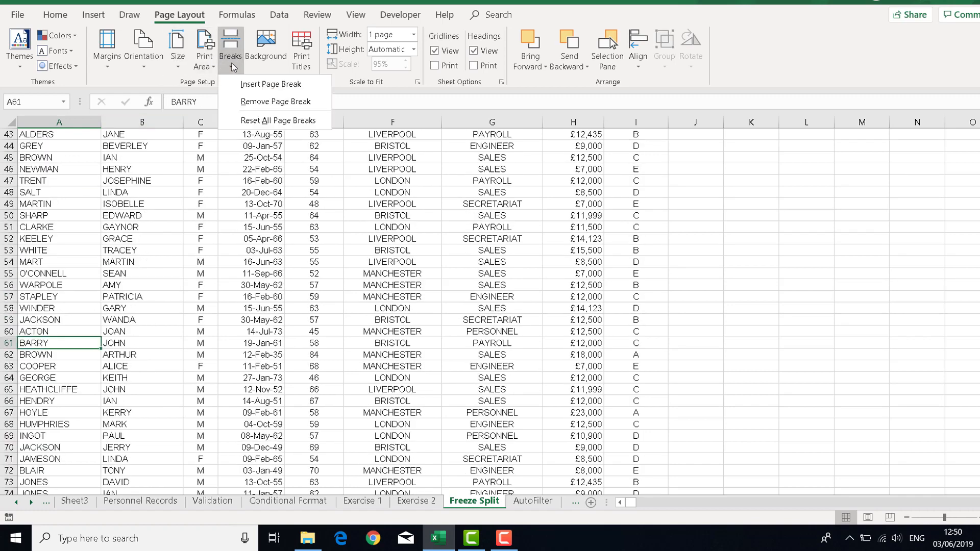
click(238, 87)
Insert a page break above row 81, with cell A81 as the start of the new page
scroll(185, 265, down, 4)
scroll(185, 265, down, 3)
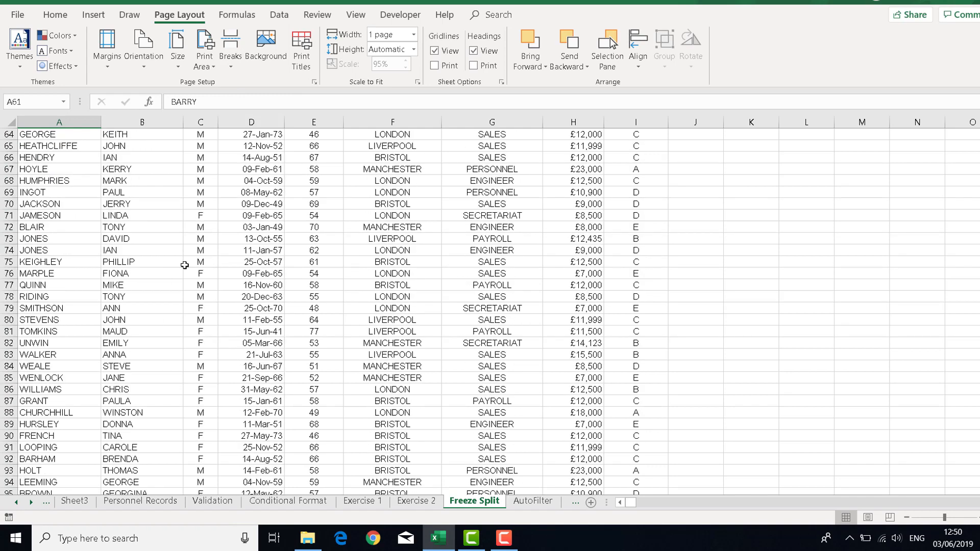
click(47, 333)
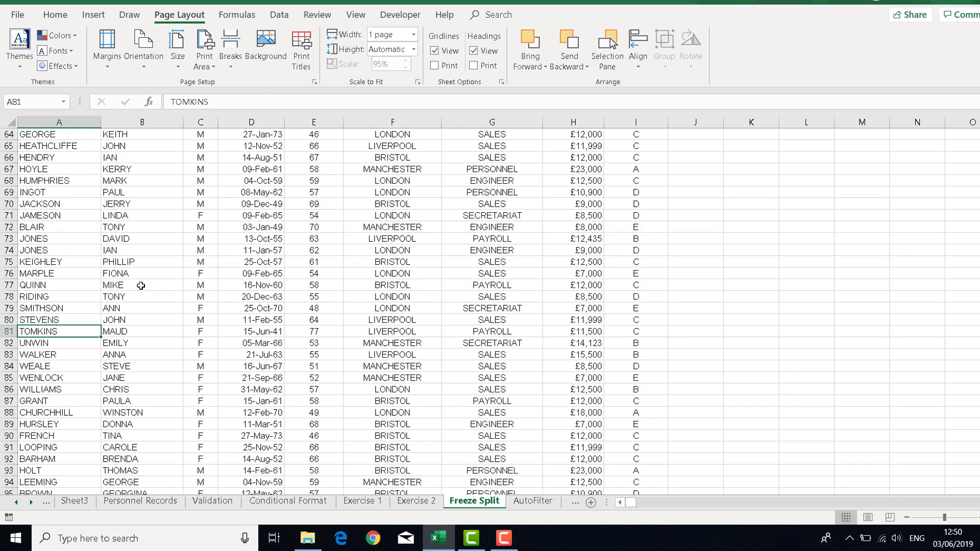
click(231, 53)
click(252, 86)
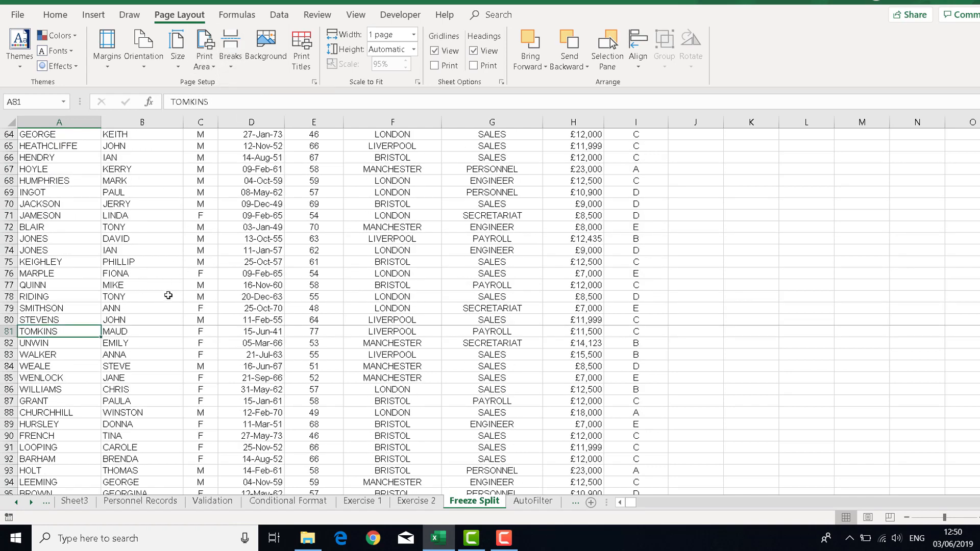
scroll(171, 303, down, 4)
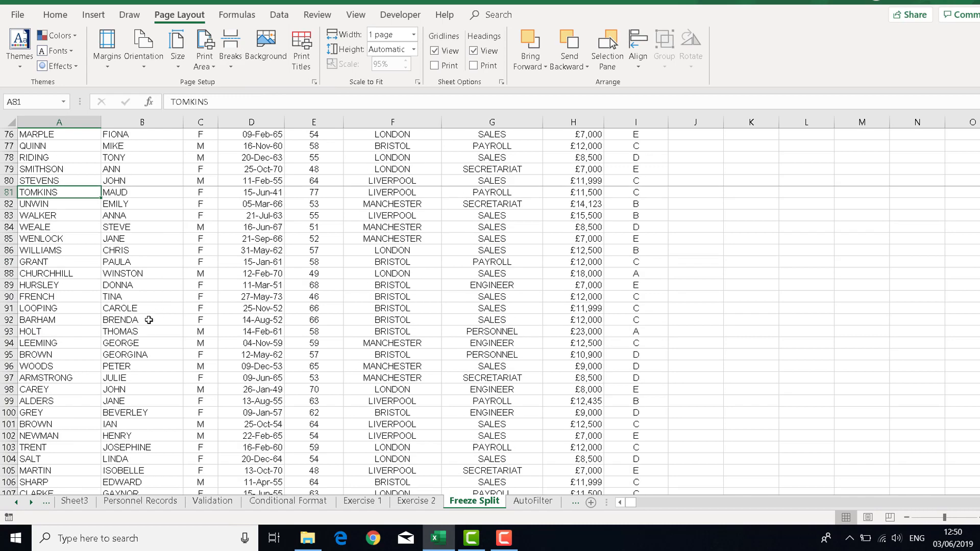
Insert a page break above row 101, with cell A101 as the start of the new page
scroll(144, 336, down, 1)
click(30, 391)
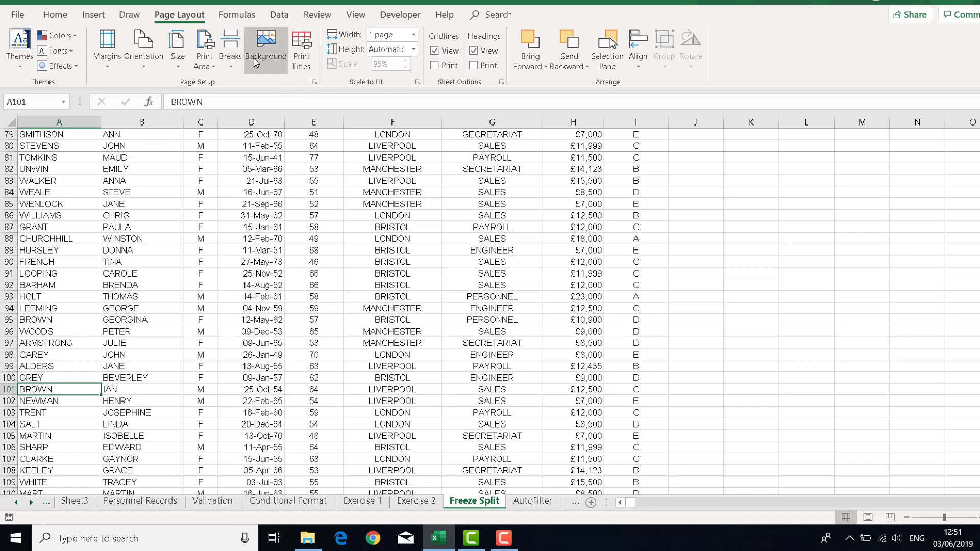
click(230, 53)
click(264, 92)
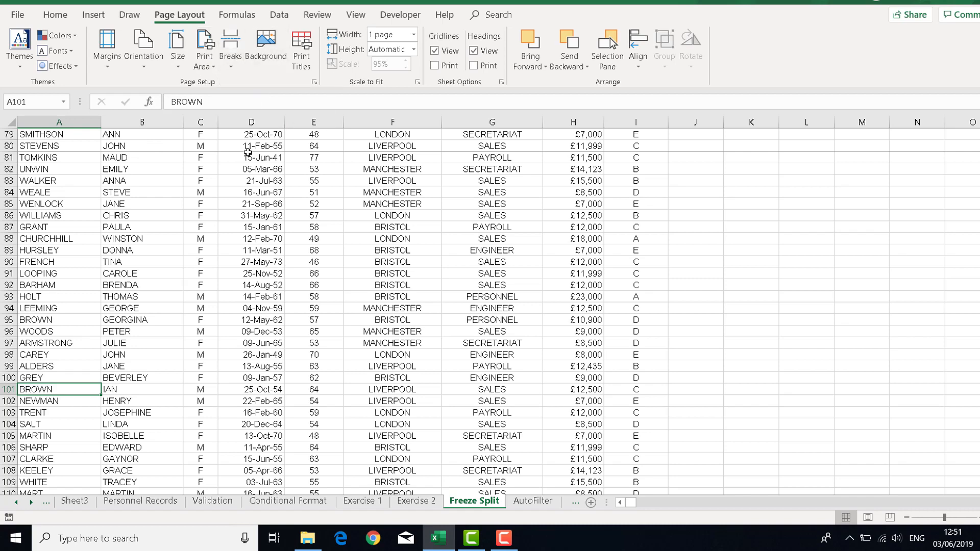
scroll(225, 313, down, 6)
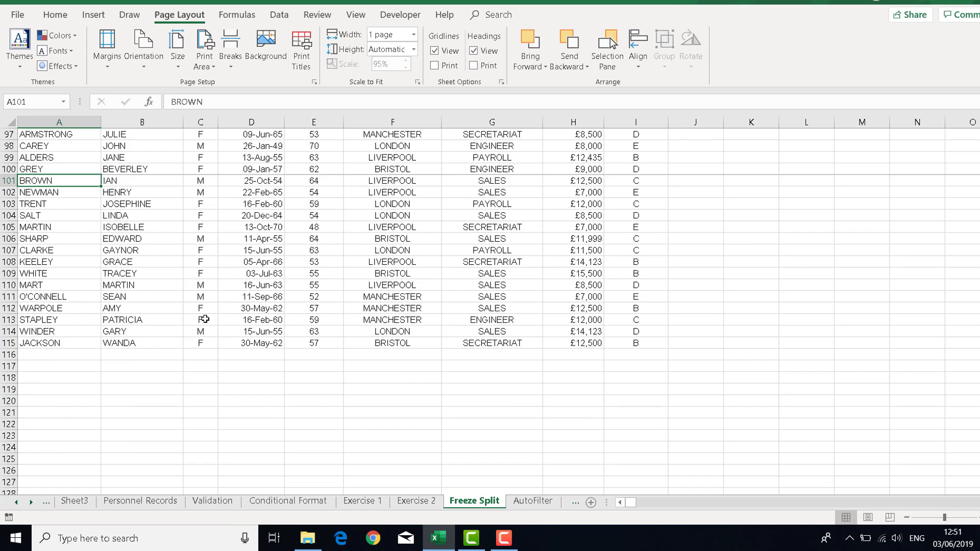
Preview the printout, check the page breaks and column headings across the first three pages, and return to the worksheet
key(ctrl+p)
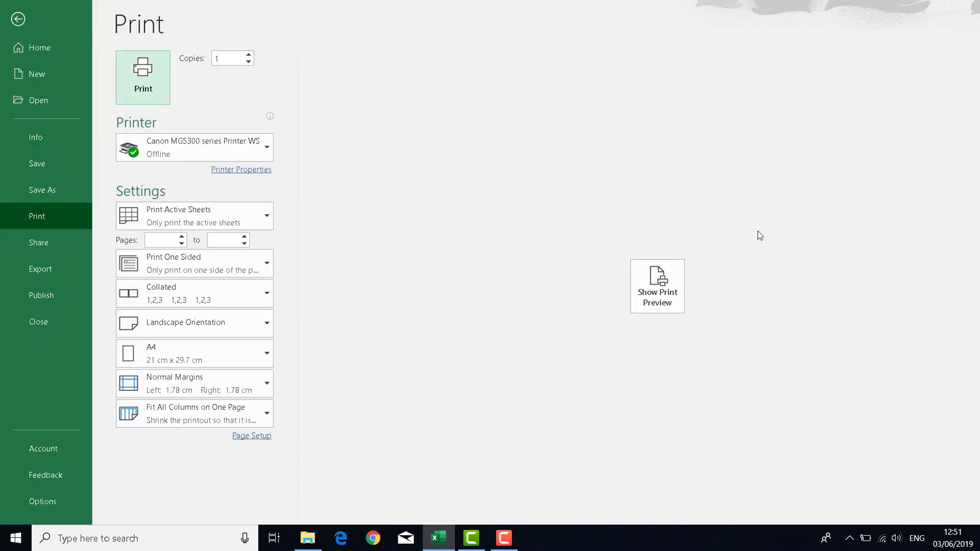
click(657, 288)
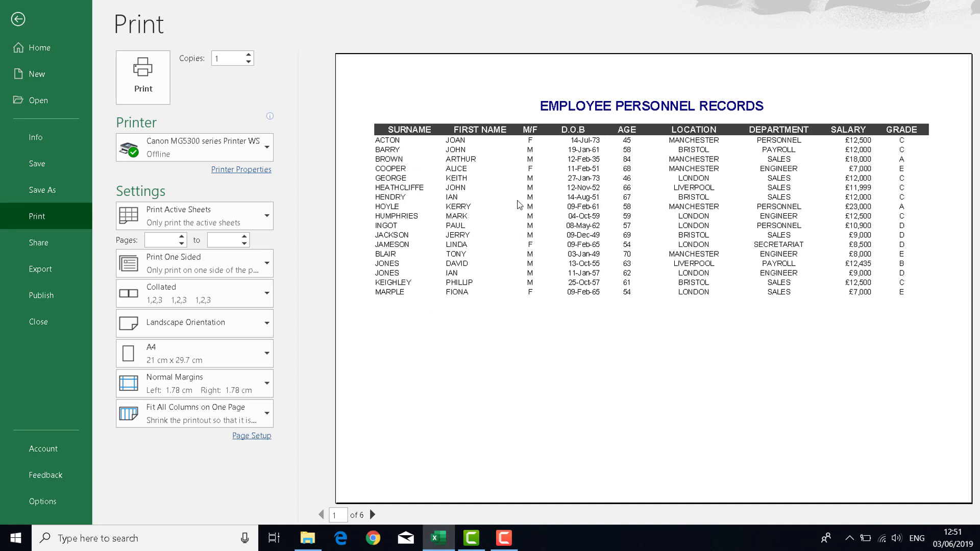
click(372, 515)
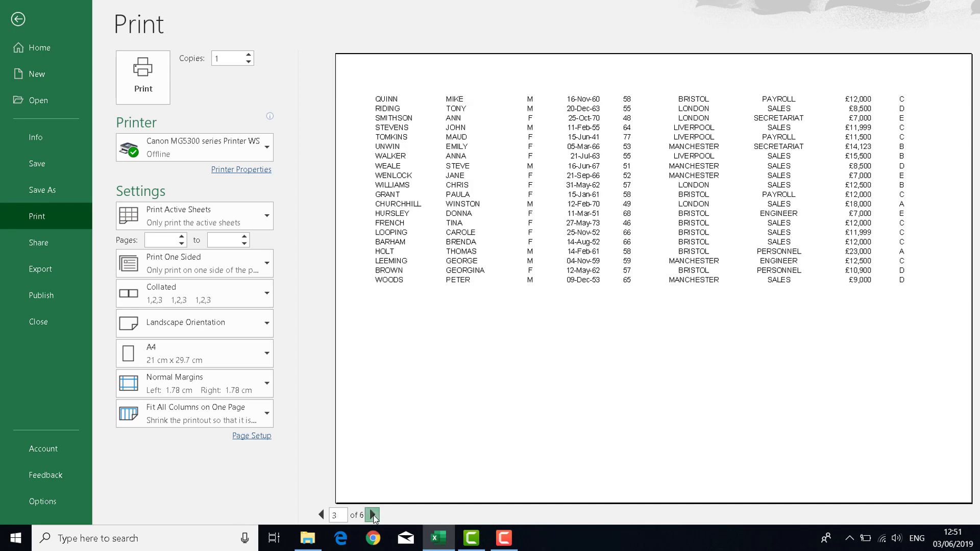
click(372, 515)
click(322, 515)
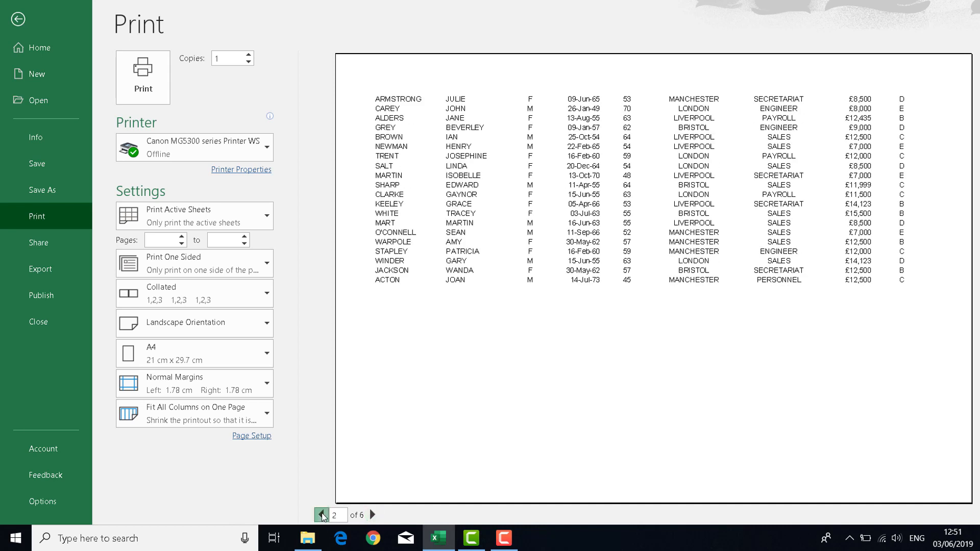
click(322, 515)
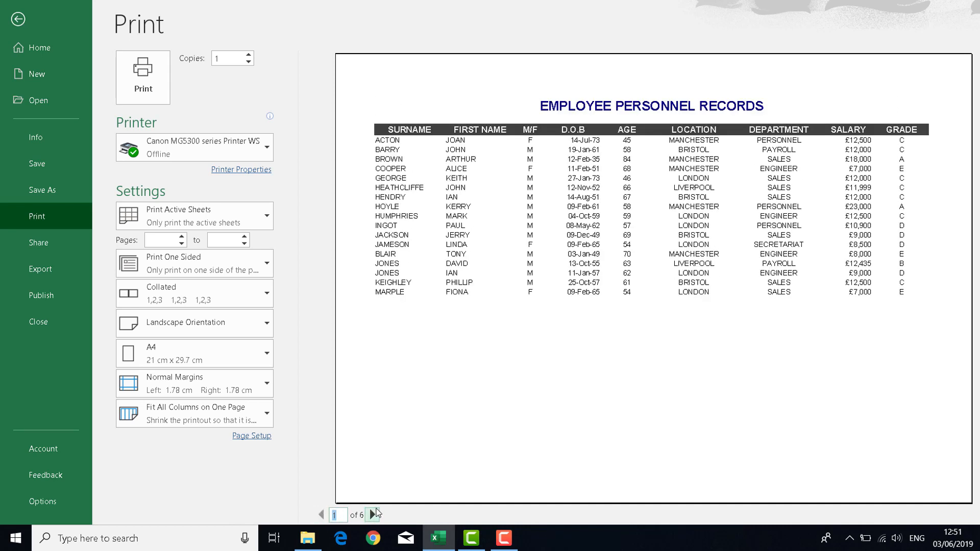
click(373, 515)
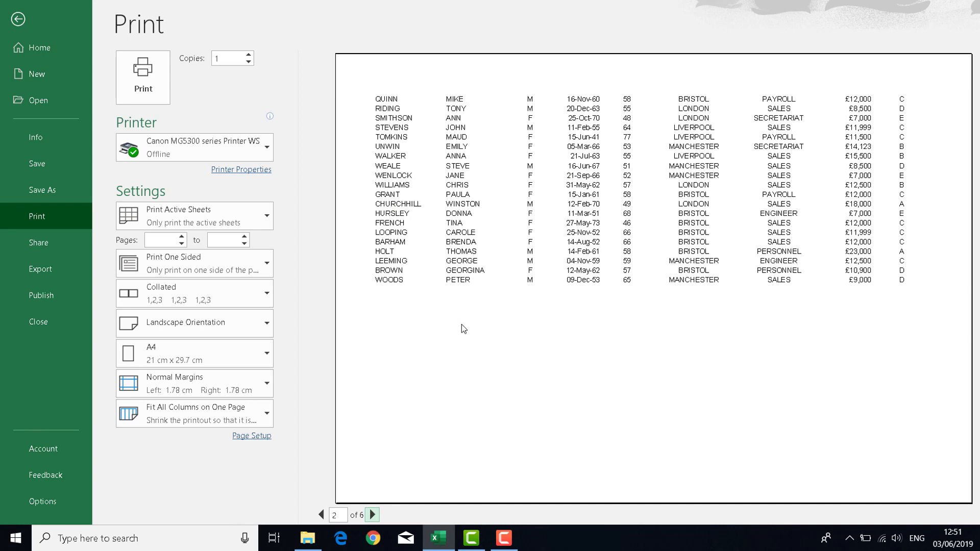
click(321, 515)
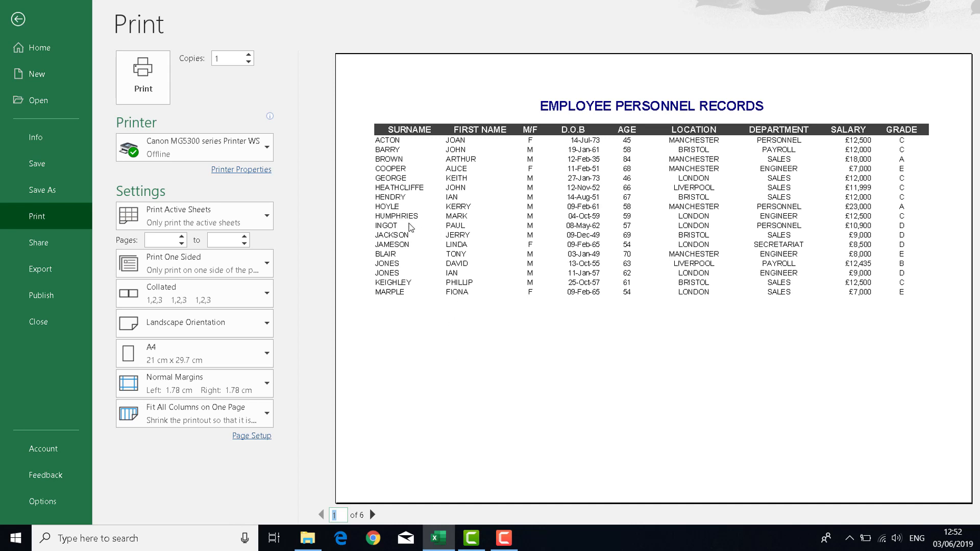
click(18, 20)
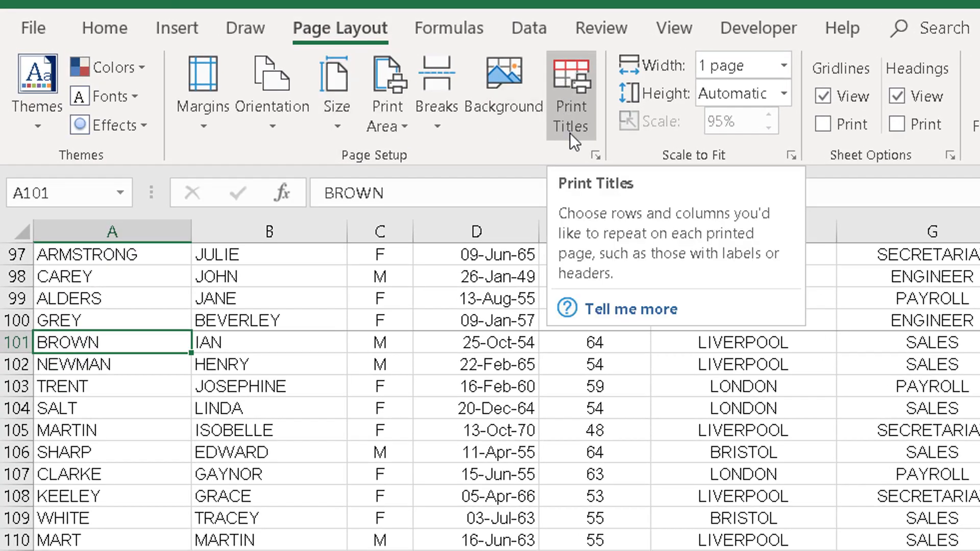
Set the print titles so that heading row 3 ($3:$3) repeats at the top of every printed page
click(565, 92)
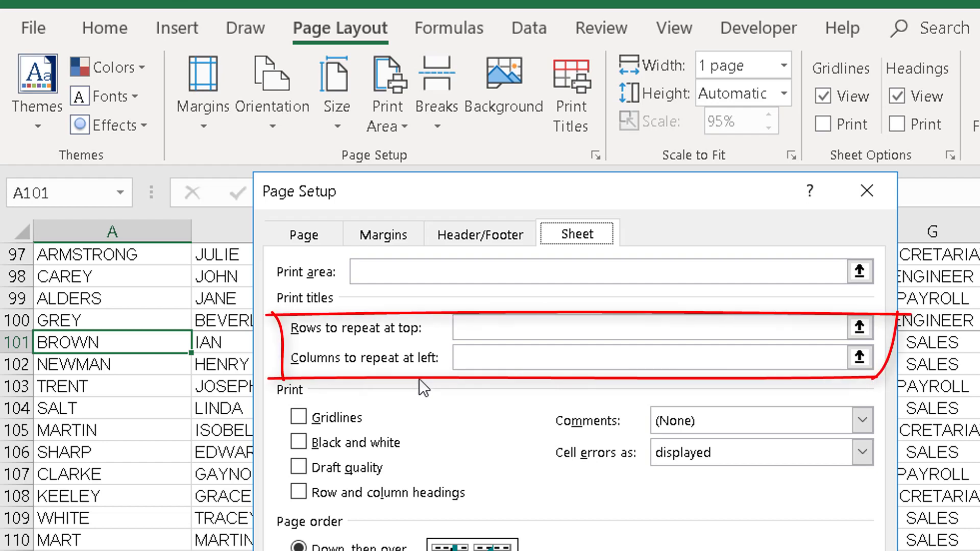
click(470, 329)
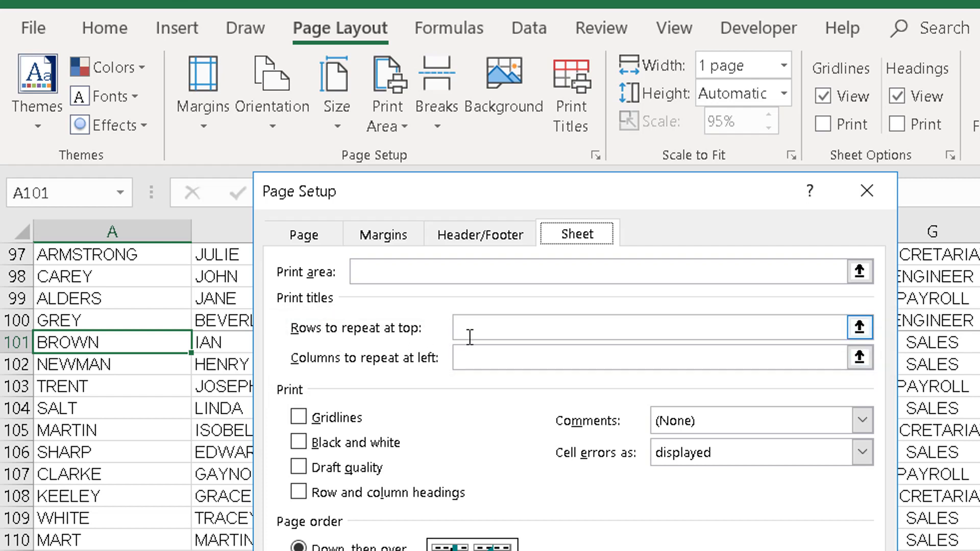
click(477, 327)
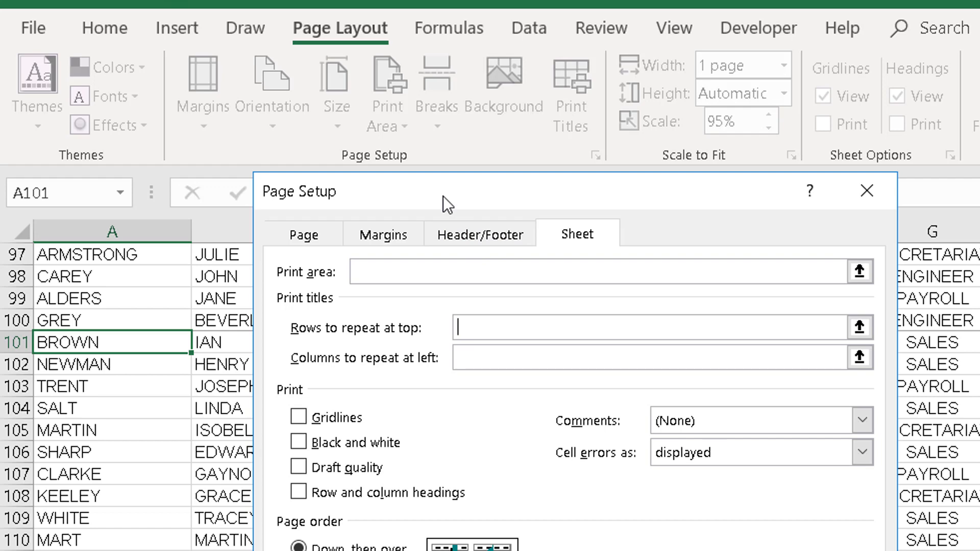
drag(443, 196, 662, 290)
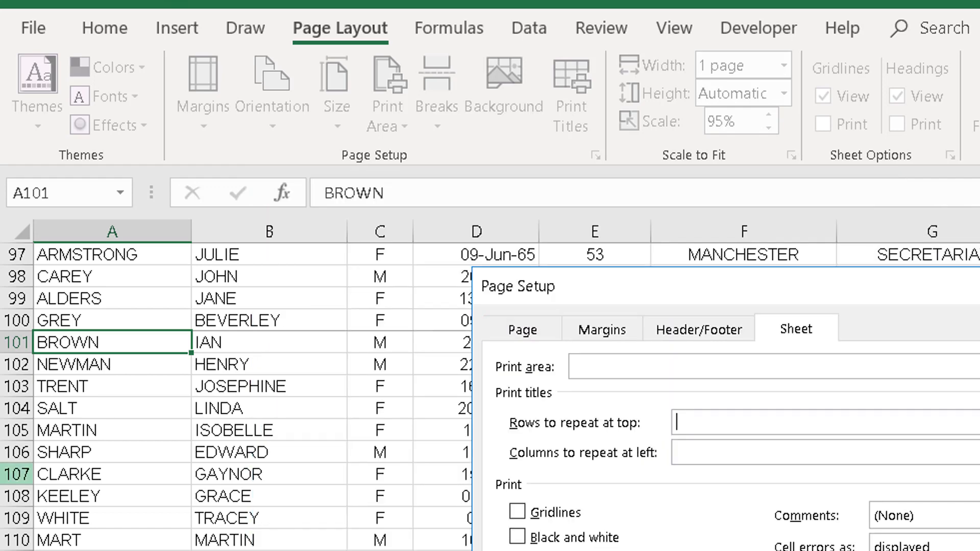
scroll(313, 359, up, 15)
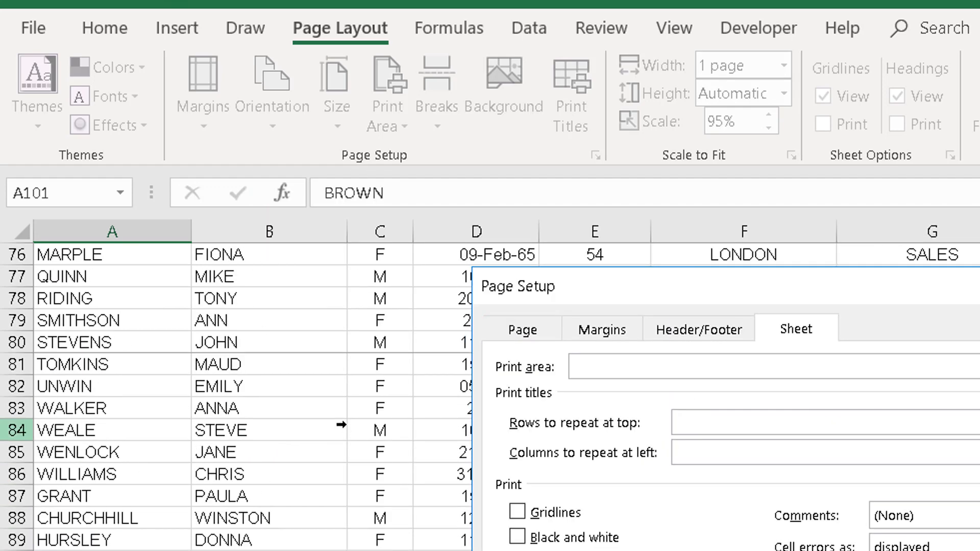
scroll(336, 421, up, 17)
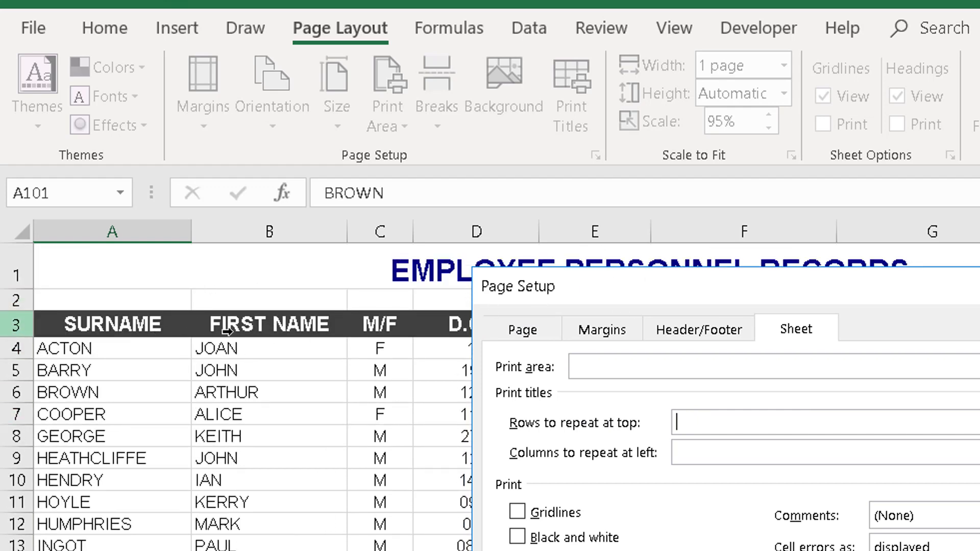
click(297, 323)
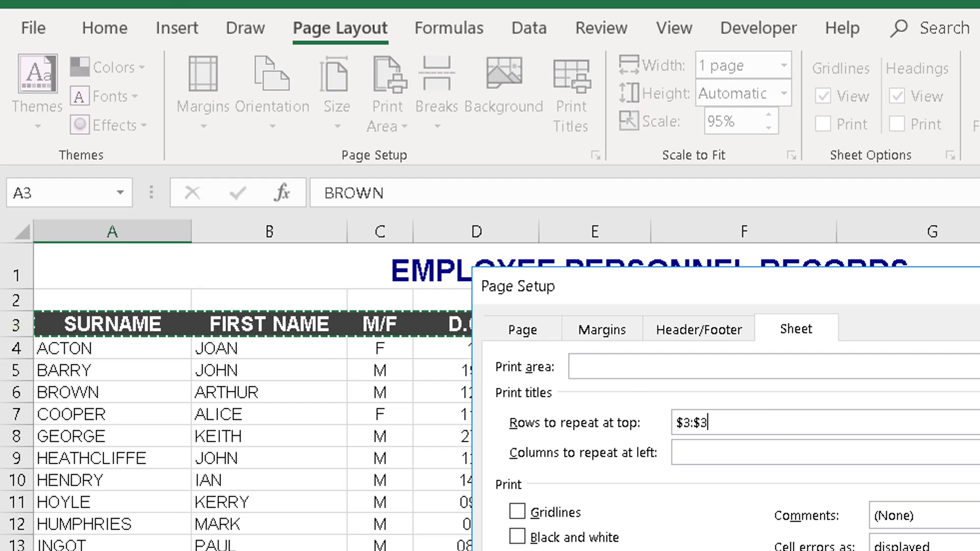
Preview the printout from the page setup and check pages 1 to 4 for the repeated heading row
key(alt+w)
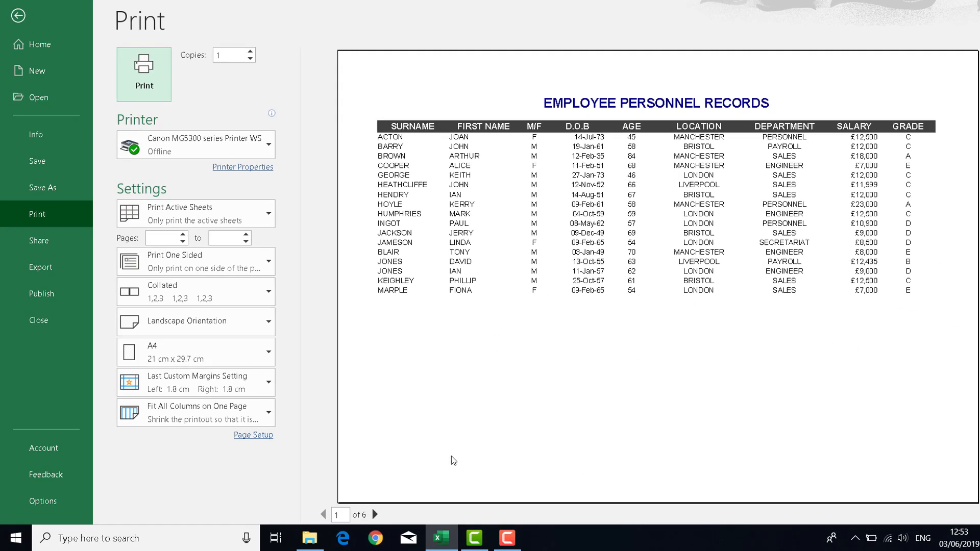
click(375, 514)
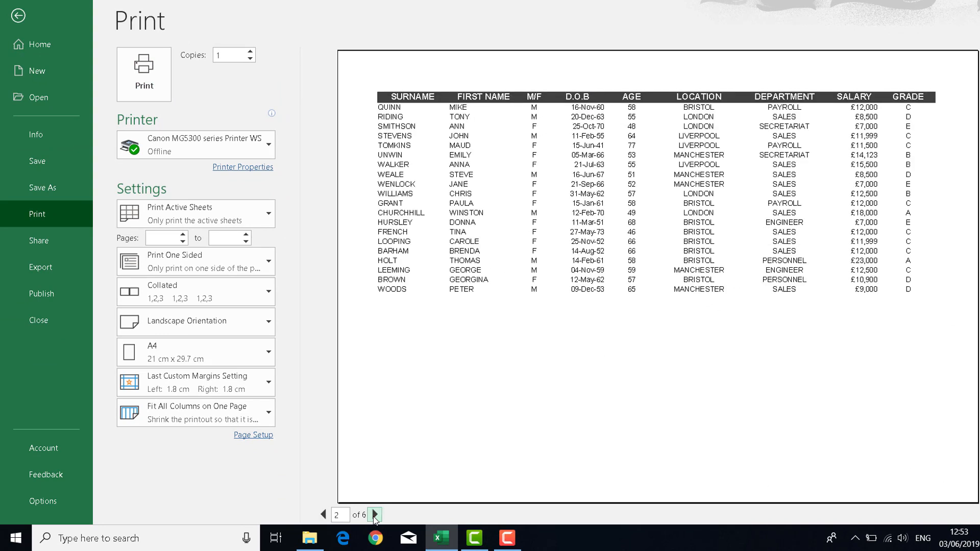
click(376, 515)
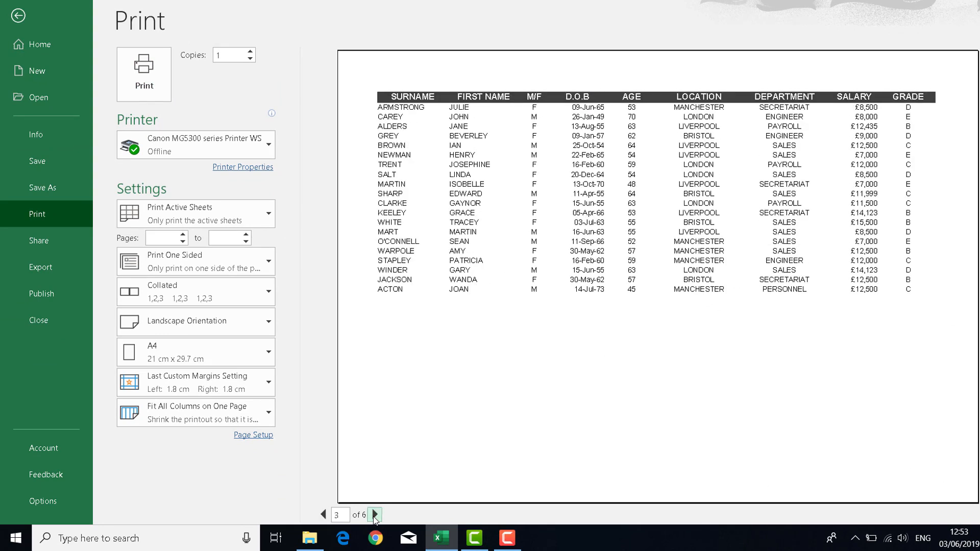
click(375, 515)
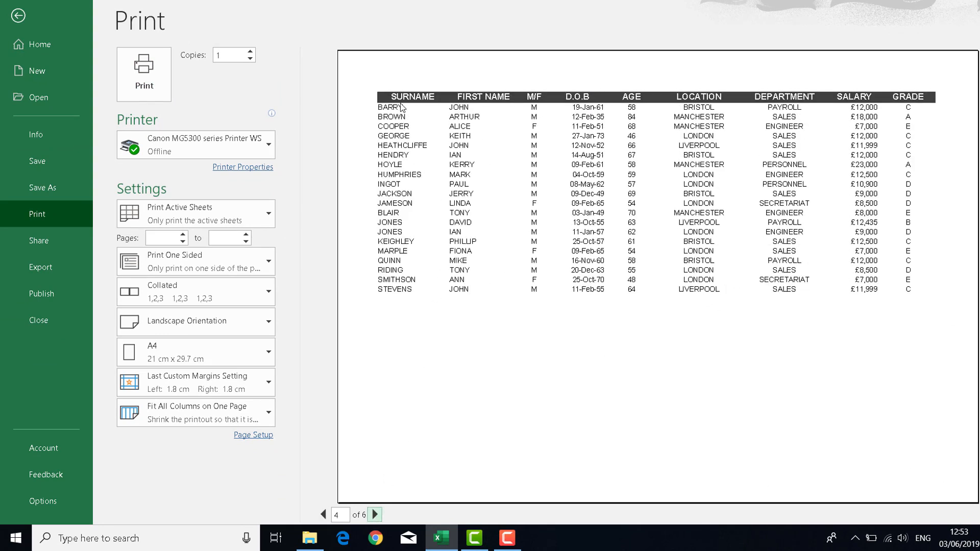